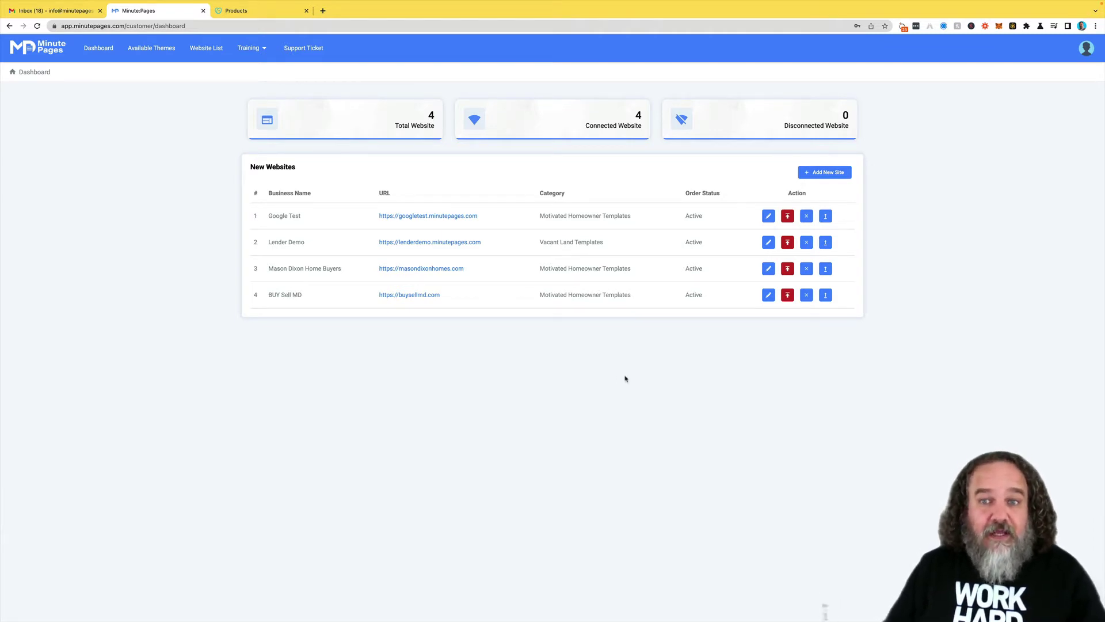
# Step: Open GoDaddy's DNS Management page for masondixonhomes.com from the Domains list
pyautogui.click(268, 11)
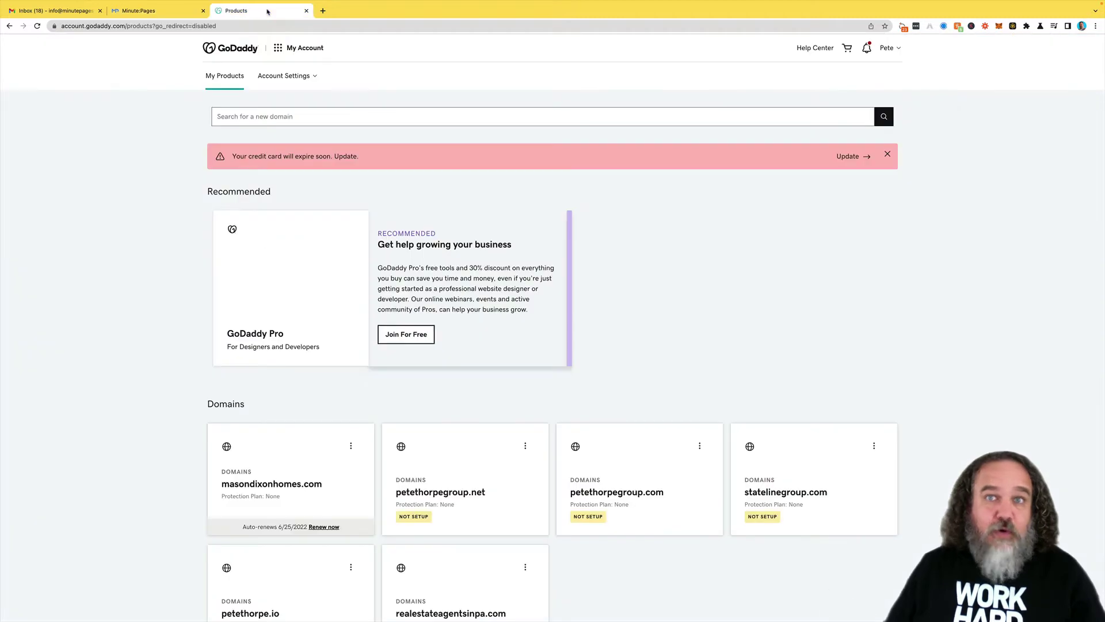
pyautogui.scroll(-3, 133, 271)
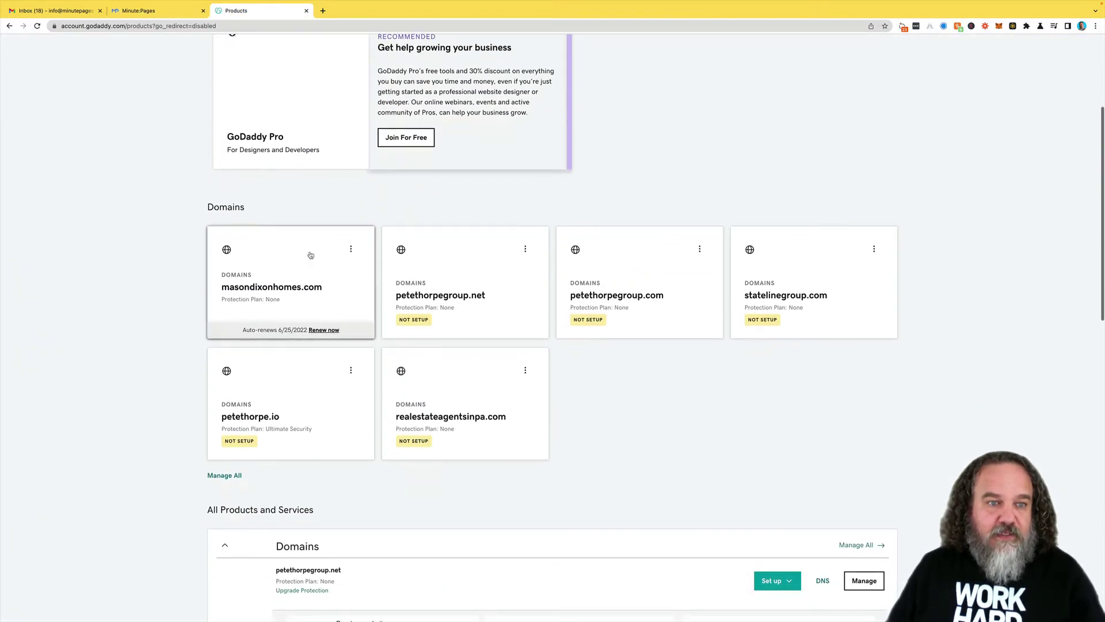
pyautogui.click(351, 249)
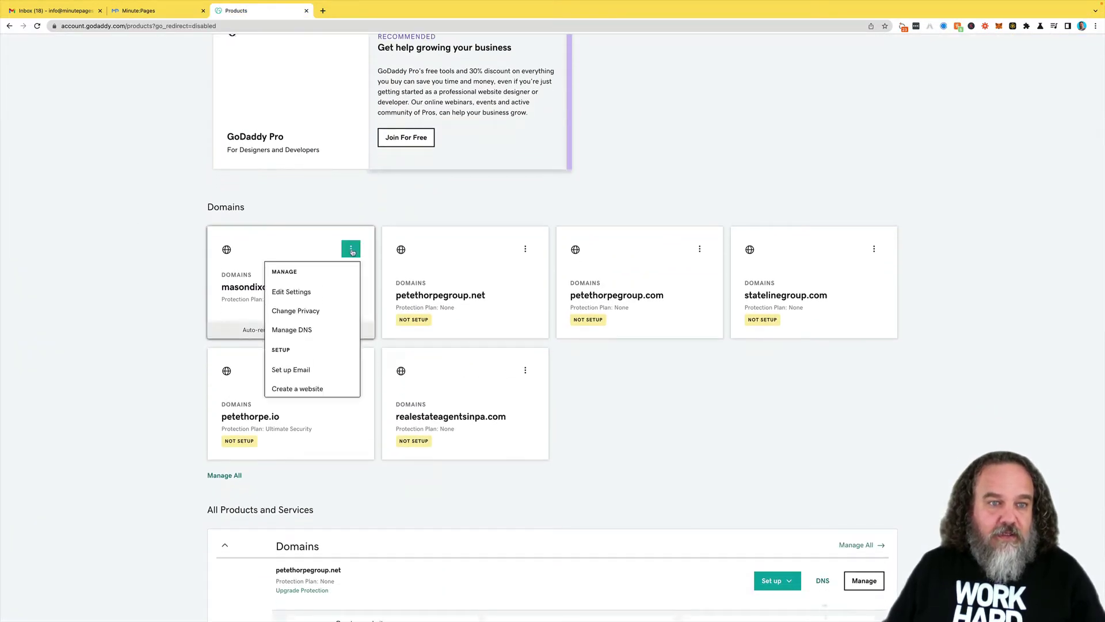
pyautogui.click(295, 332)
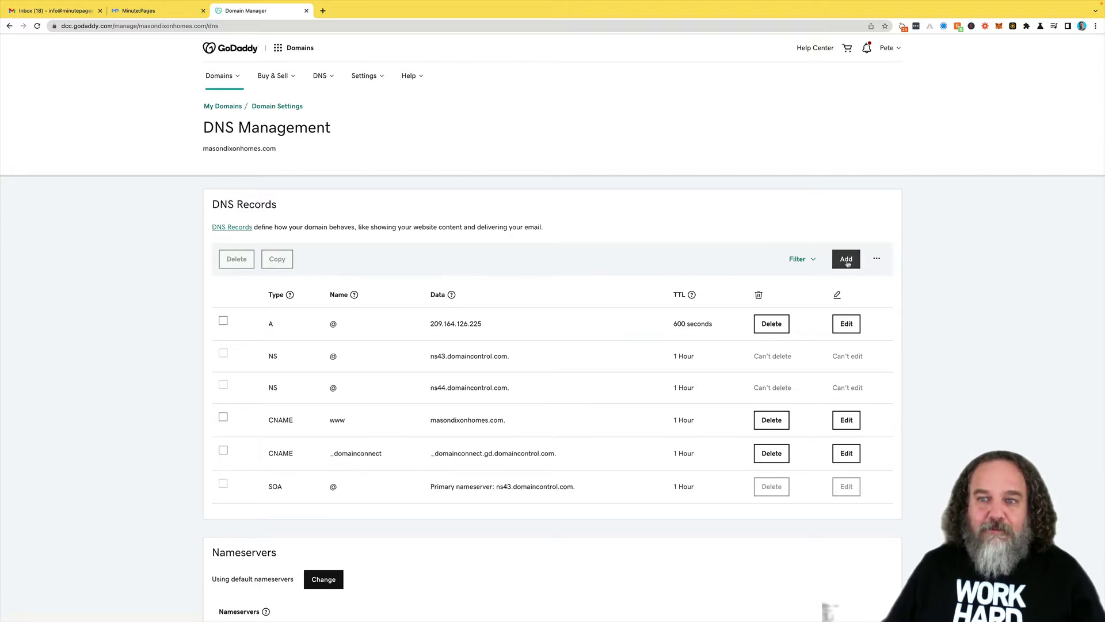
# Step: Start a new A record named @ with its value still blank, then return to MinutePages
pyautogui.click(846, 260)
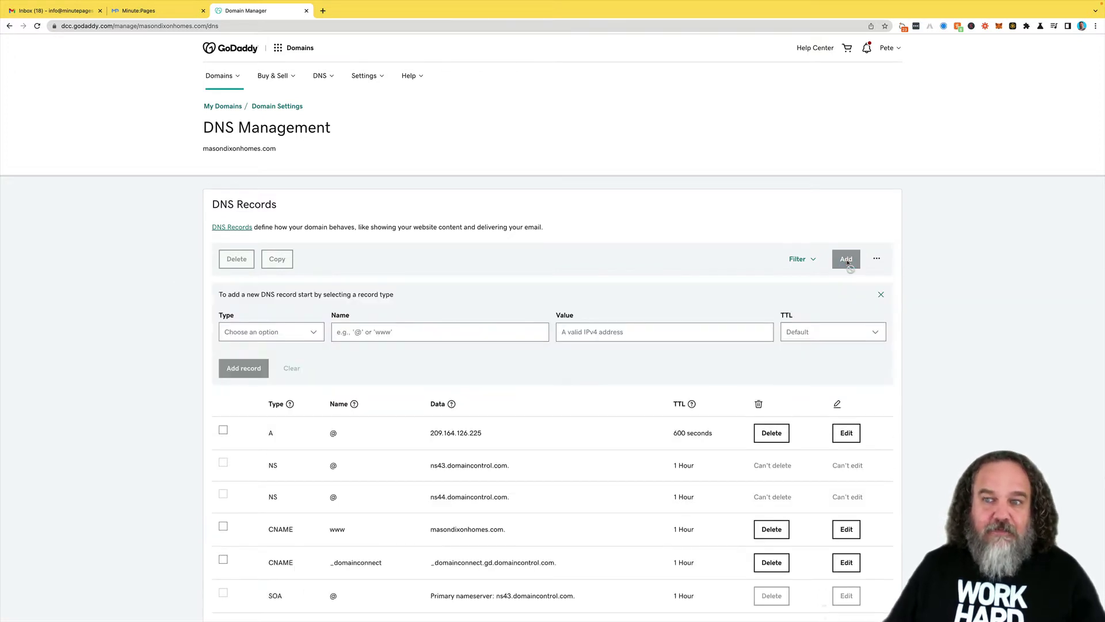
pyautogui.click(311, 334)
pyautogui.click(254, 351)
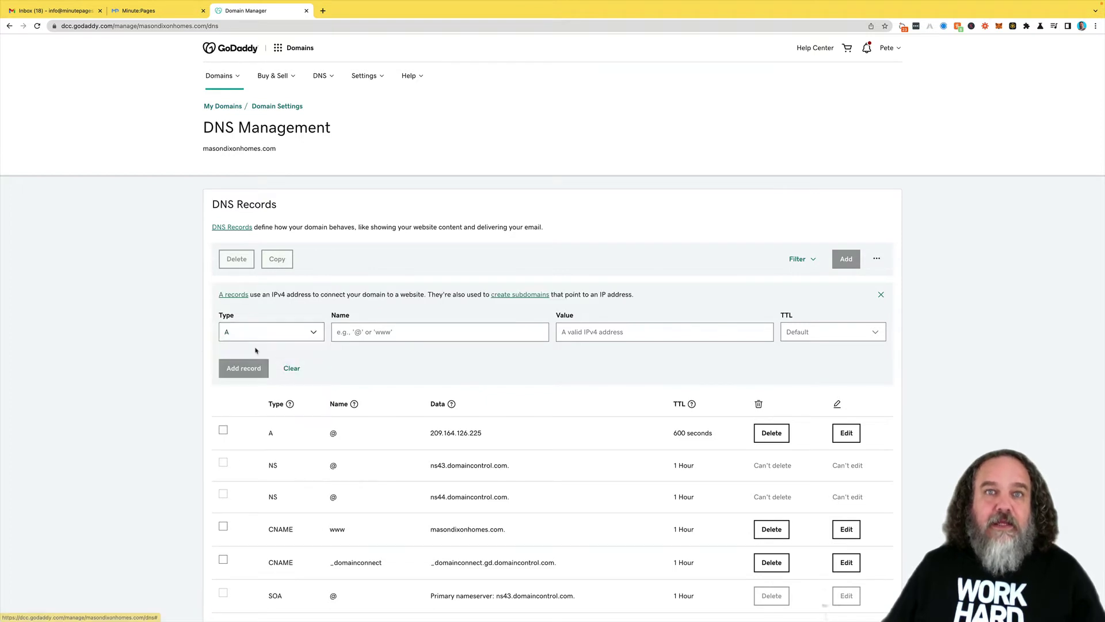
pyautogui.click(446, 324)
pyautogui.write('@')
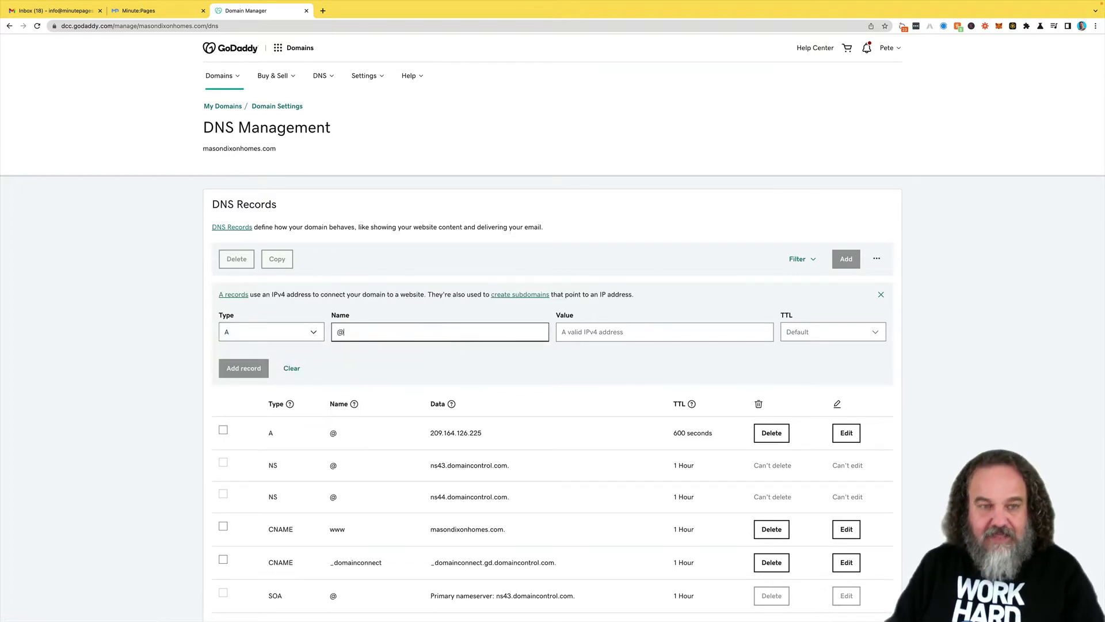
pyautogui.click(623, 333)
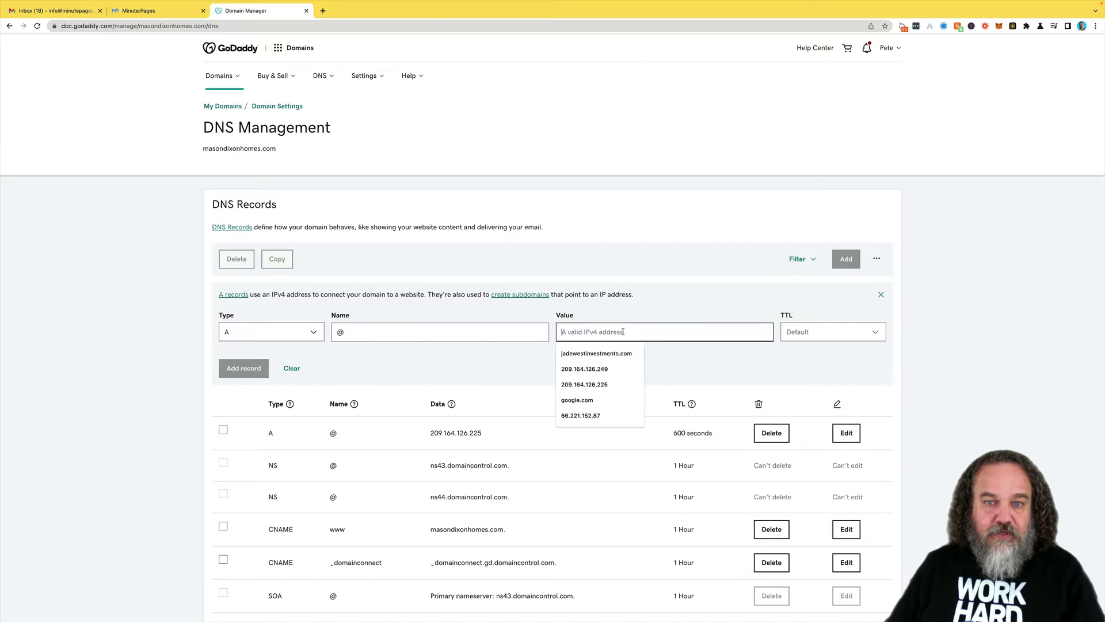
pyautogui.click(494, 395)
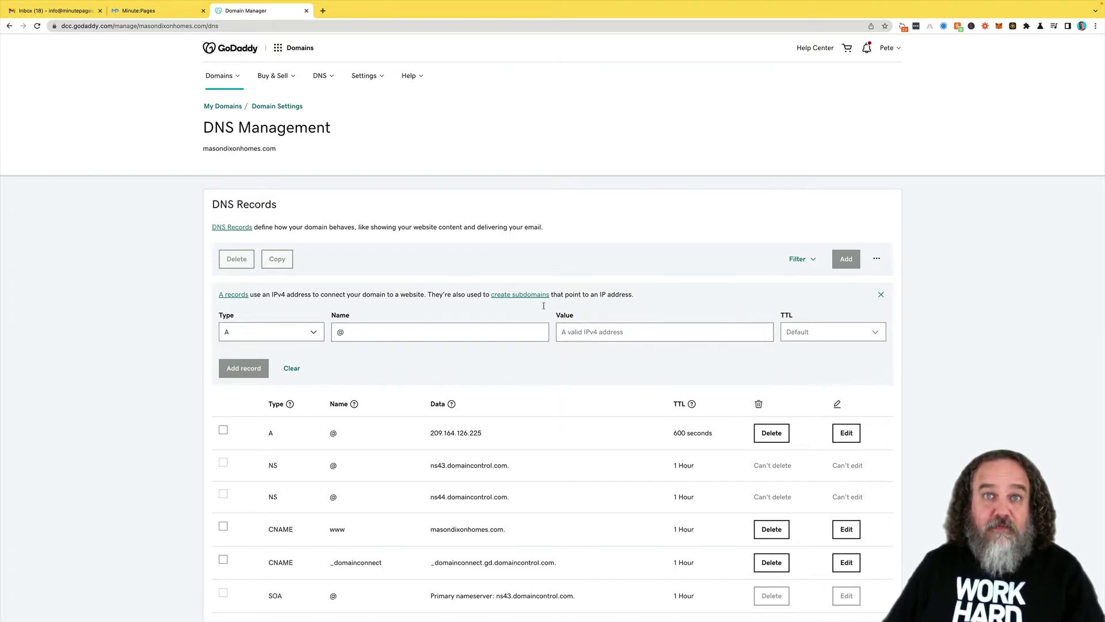
pyautogui.click(165, 10)
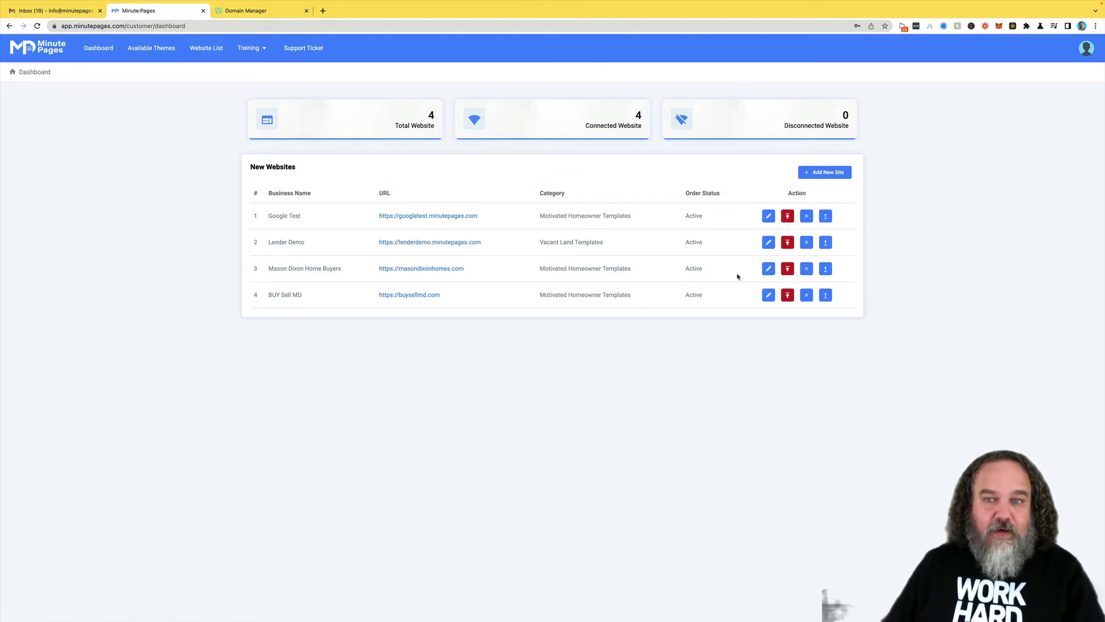
# Step: Open Update Domain for Mason Dixon Home Buyers and copy the A-record IP 209.164.126.225
pyautogui.click(788, 271)
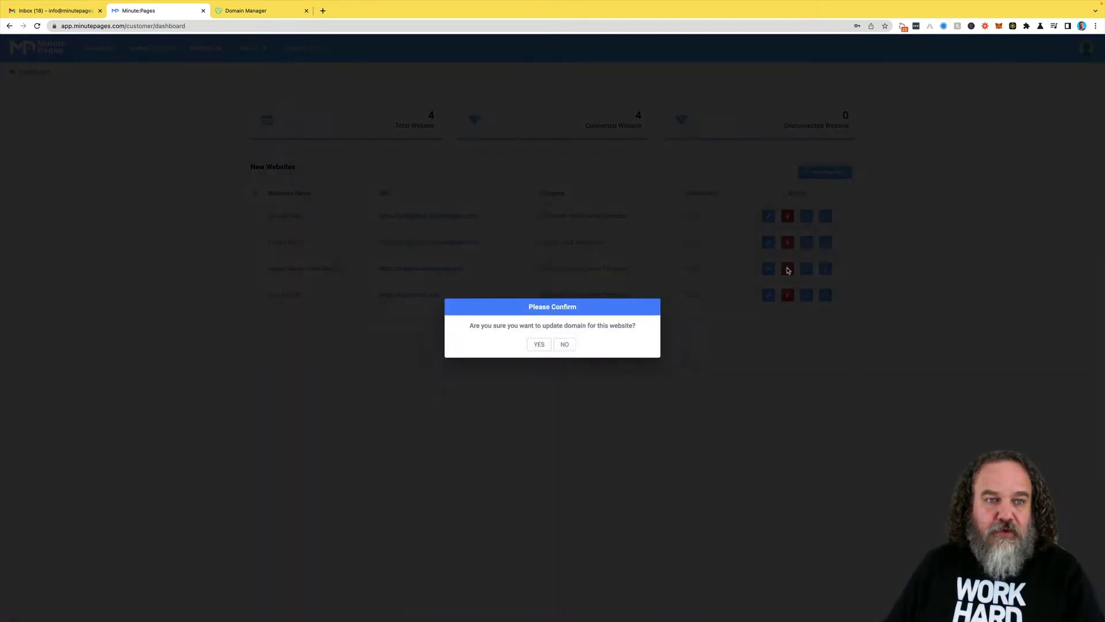
pyautogui.click(540, 345)
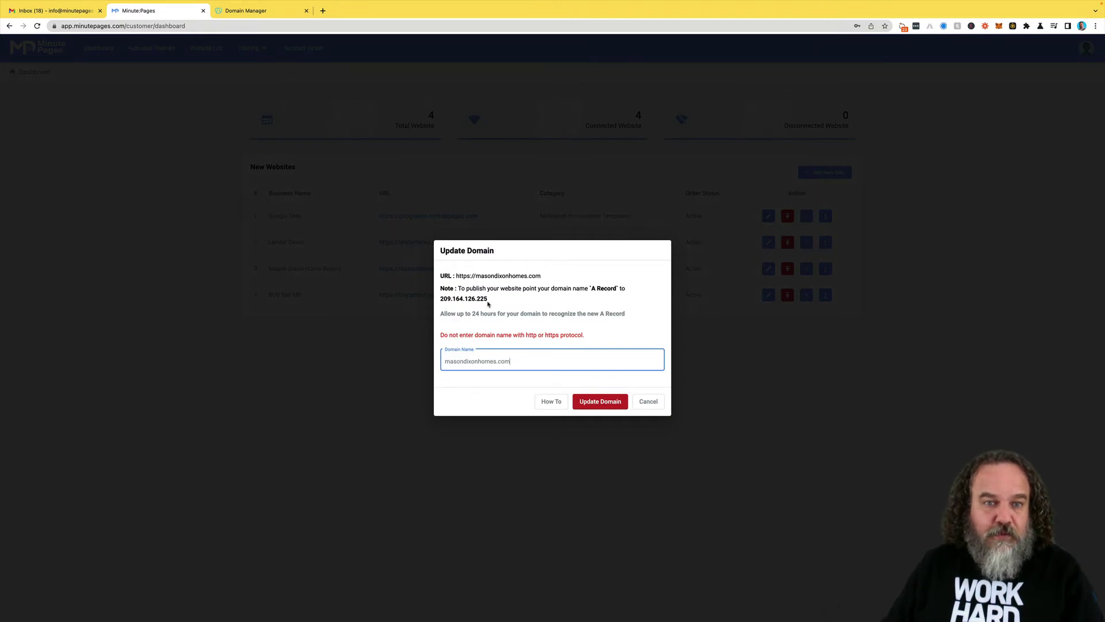
pyautogui.moveTo(488, 300); pyautogui.dragTo(439, 300)
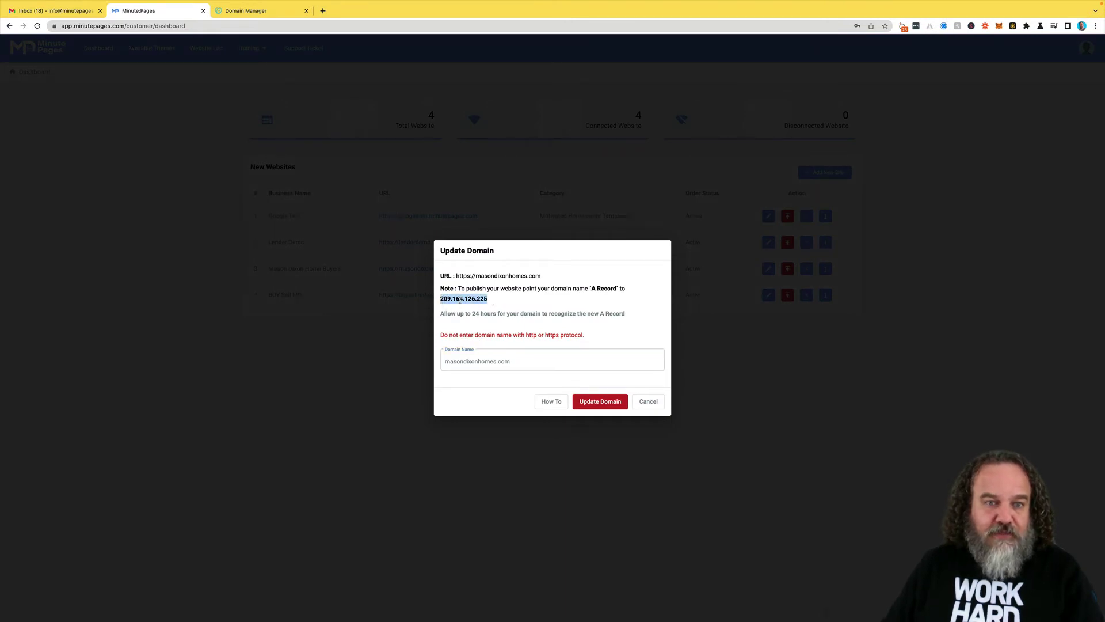
pyautogui.rightClick(460, 299)
pyautogui.click(480, 318)
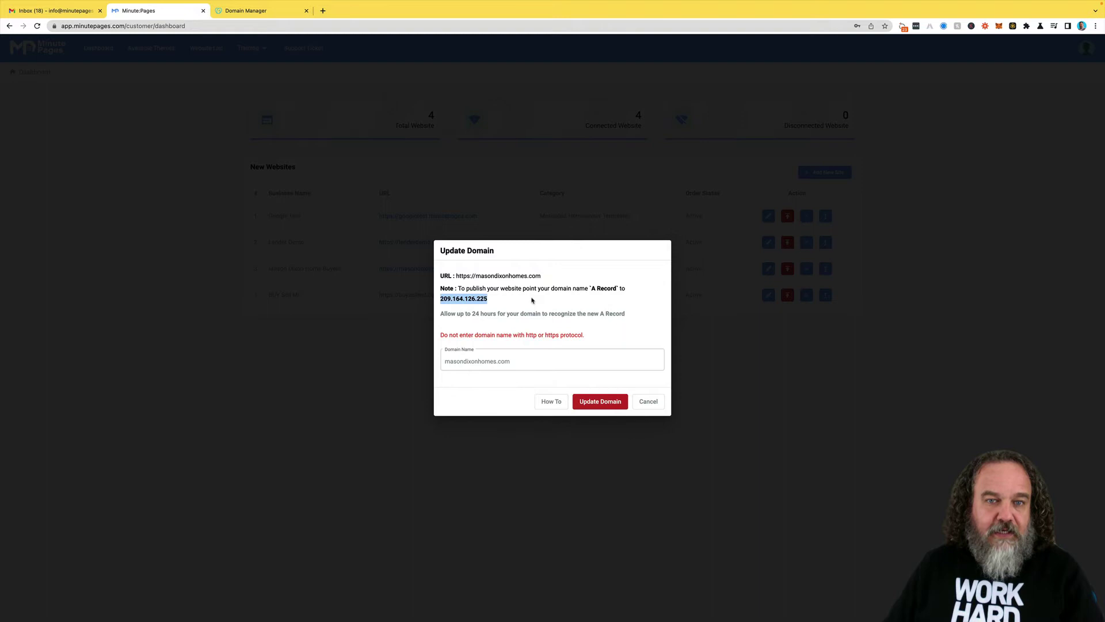
pyautogui.click(520, 299)
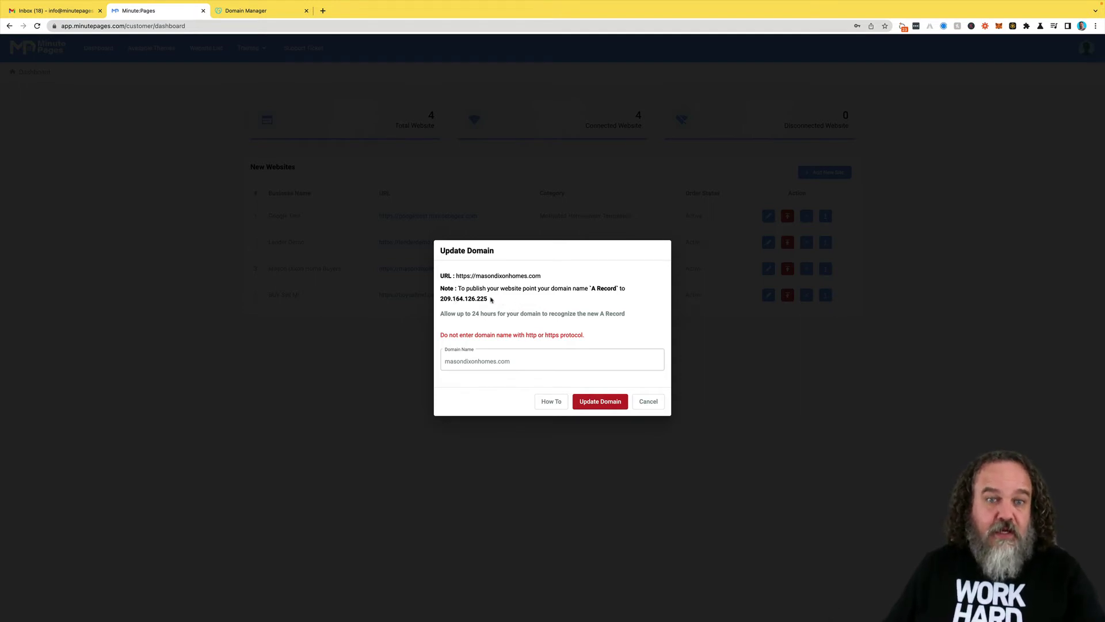
# Step: Enter 209.164.126.225 as the value, then clear the form since the @ A record already matches
pyautogui.click(276, 10)
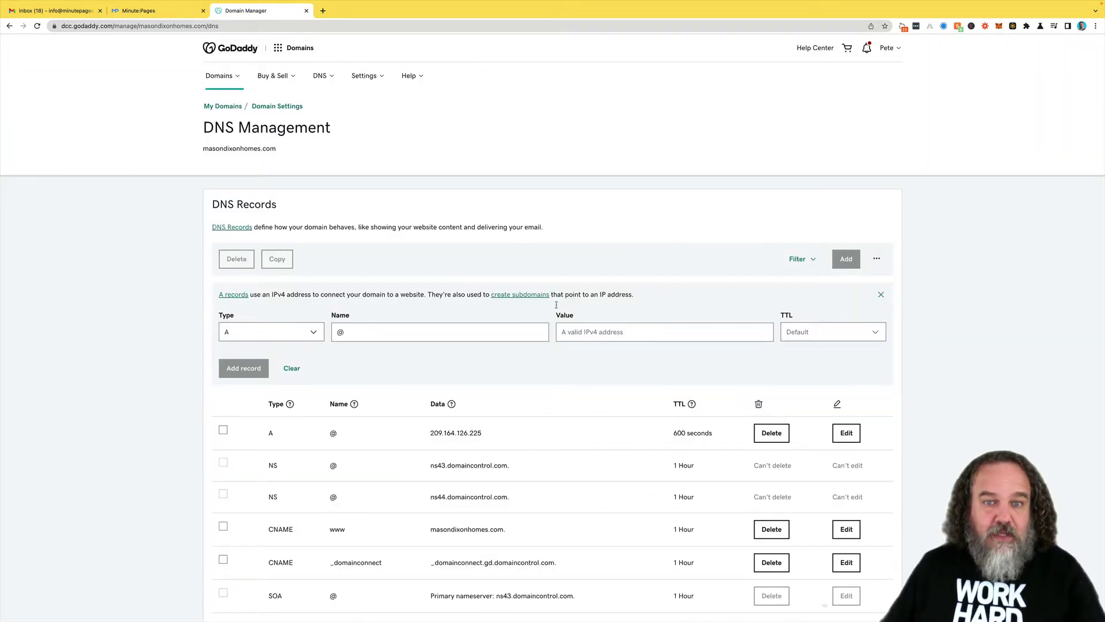
pyautogui.click(575, 332)
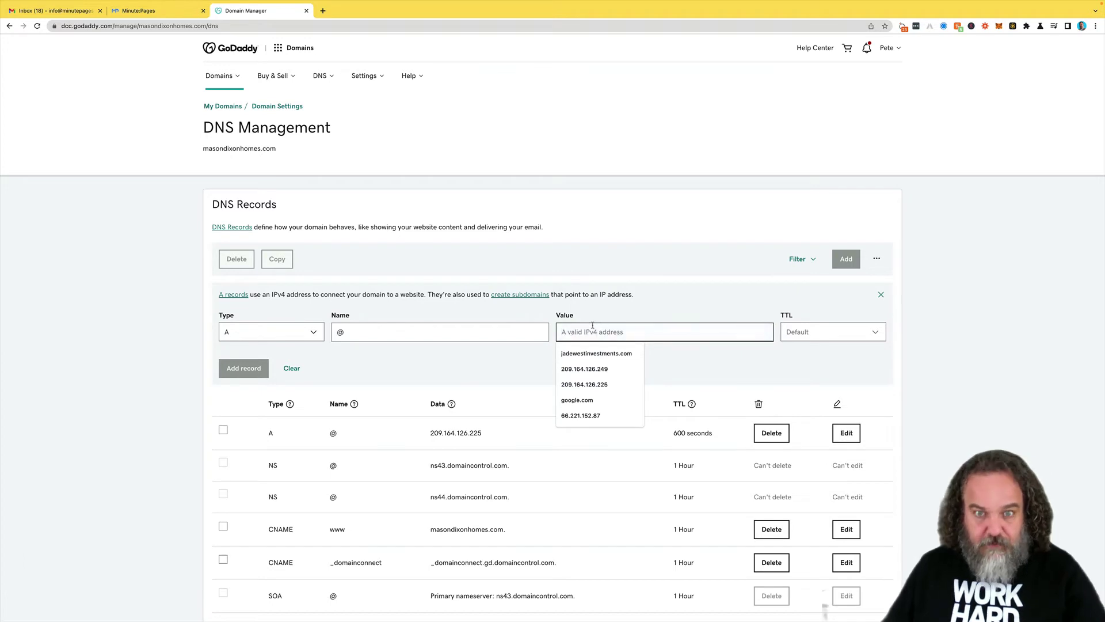
pyautogui.hotkey('ctrl', 'v')
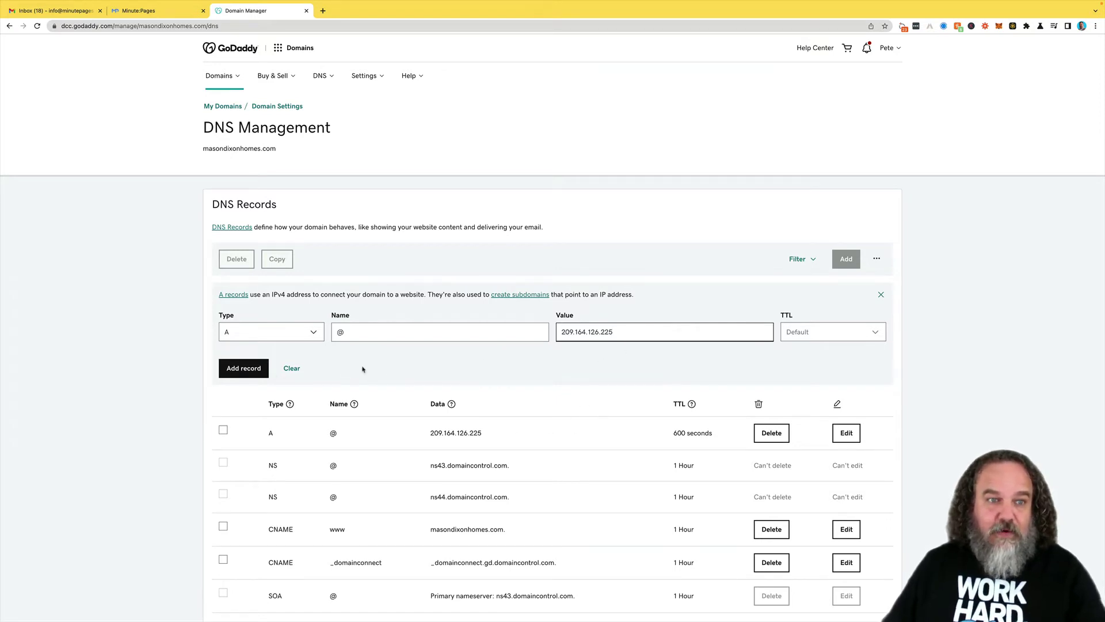
pyautogui.click(298, 370)
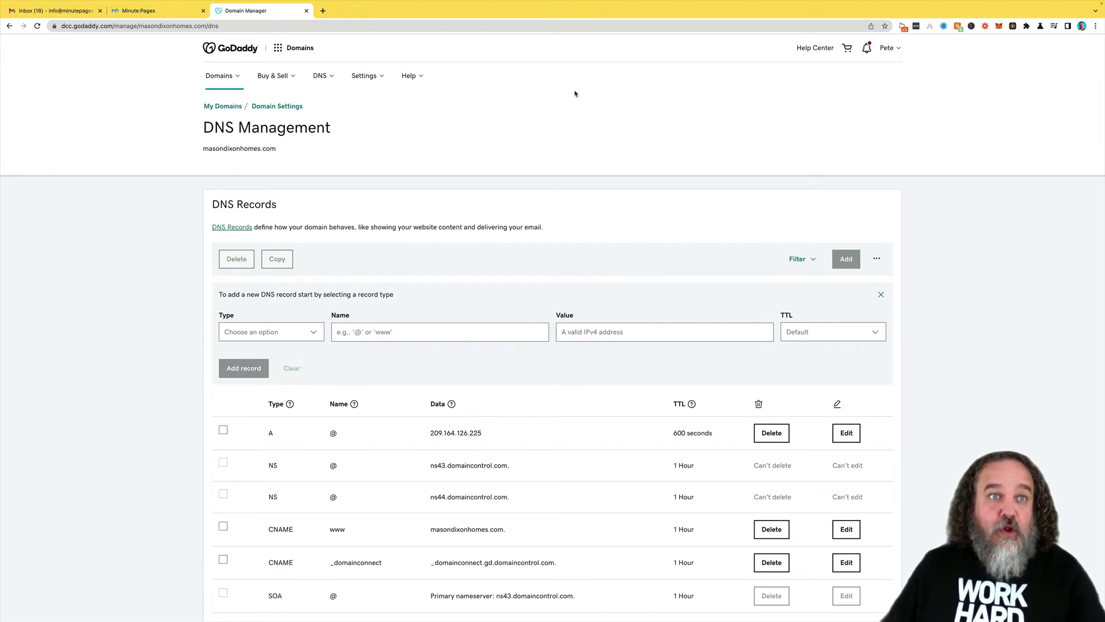
# Step: Review the masondixonhomes.com Update Domain dialog and cancel it without submitting changes
pyautogui.click(157, 13)
pyautogui.click(516, 361)
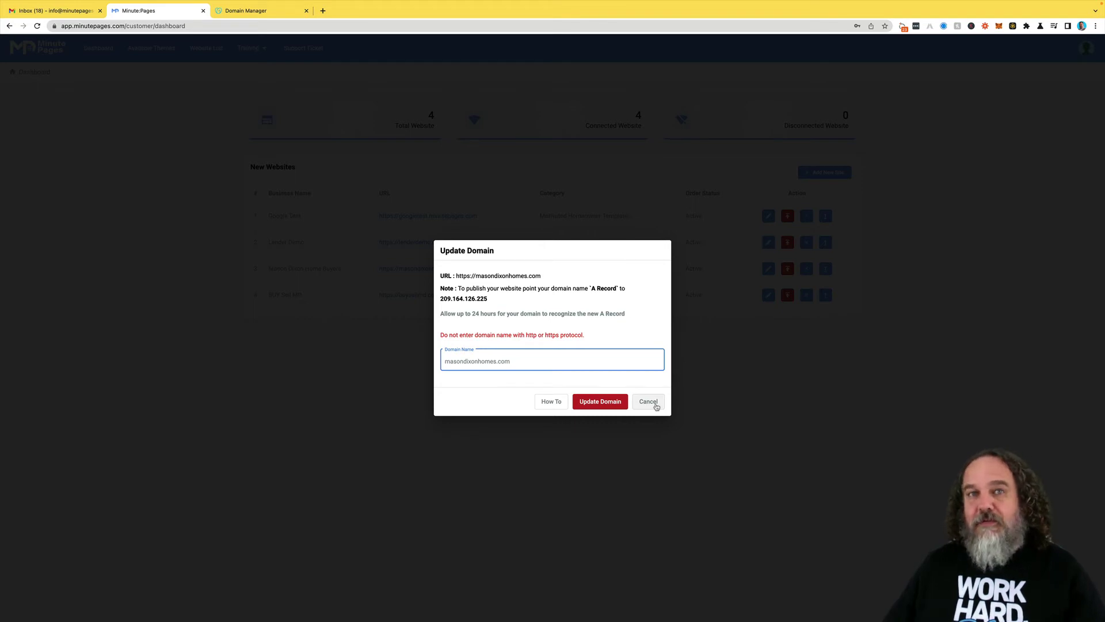
pyautogui.click(649, 401)
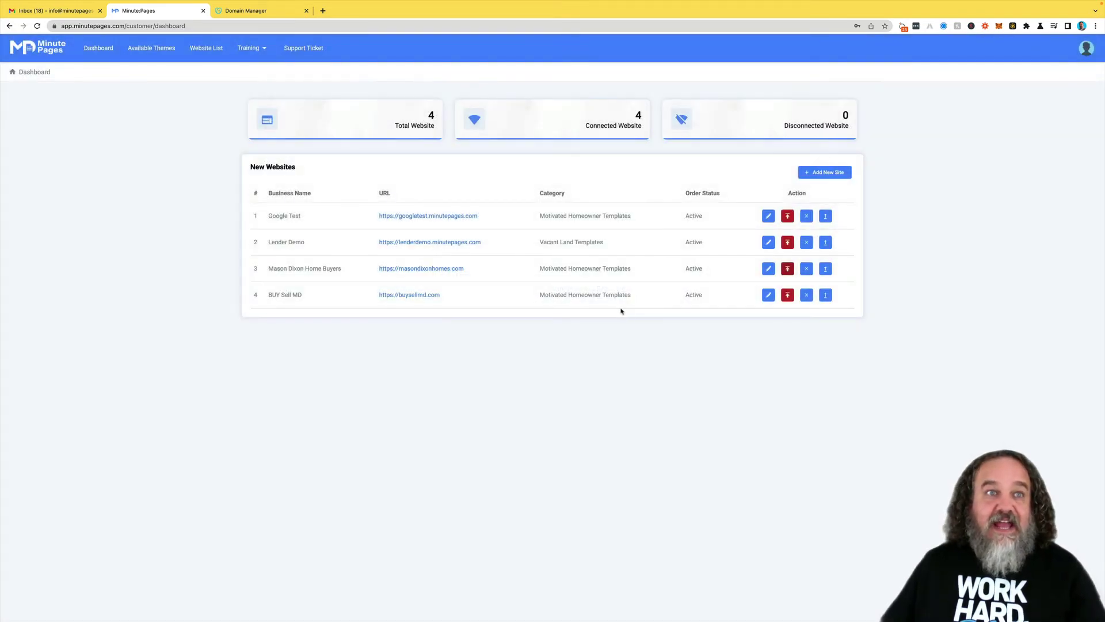
# Step: Reload GoDaddy's DNS Management page for masondixonhomes.com
pyautogui.click(272, 11)
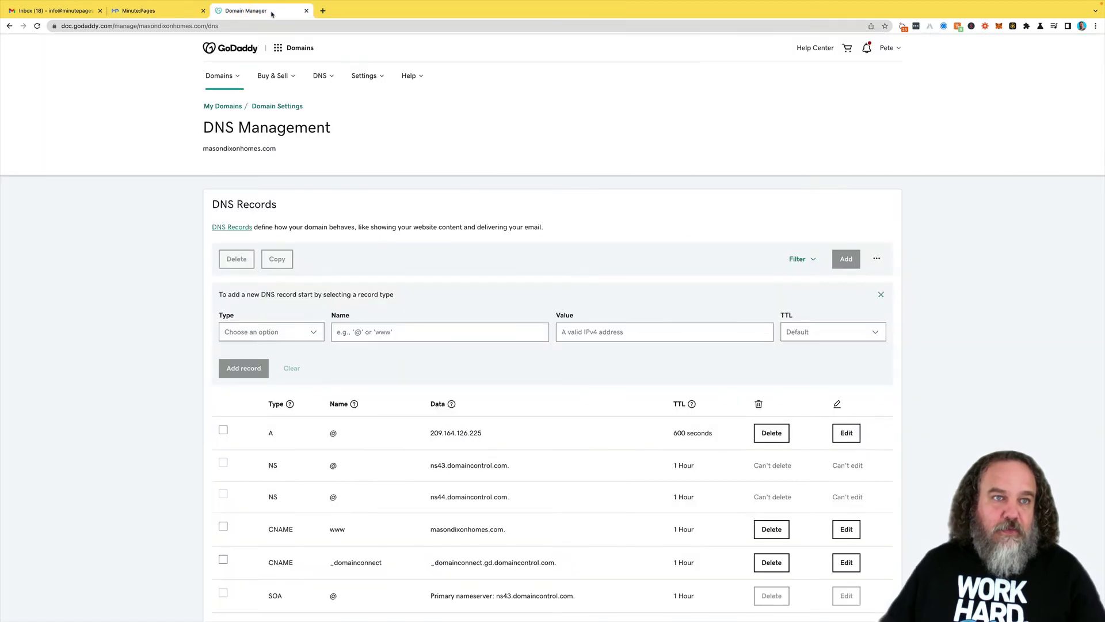
pyautogui.scroll(-1, 119, 282)
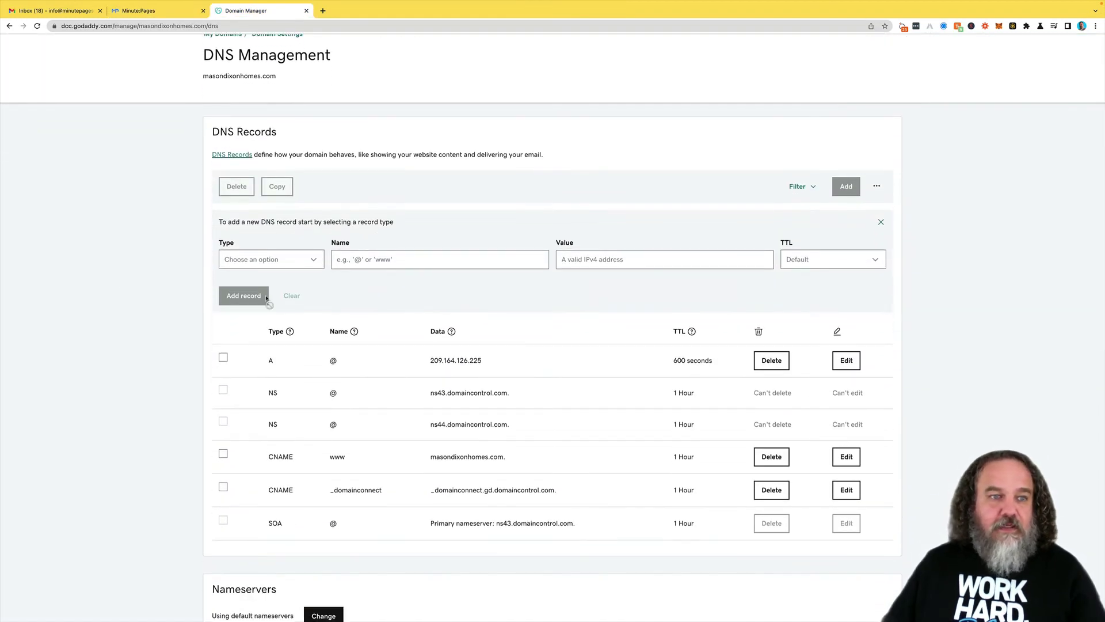
pyautogui.click(236, 25)
pyautogui.press('Return')
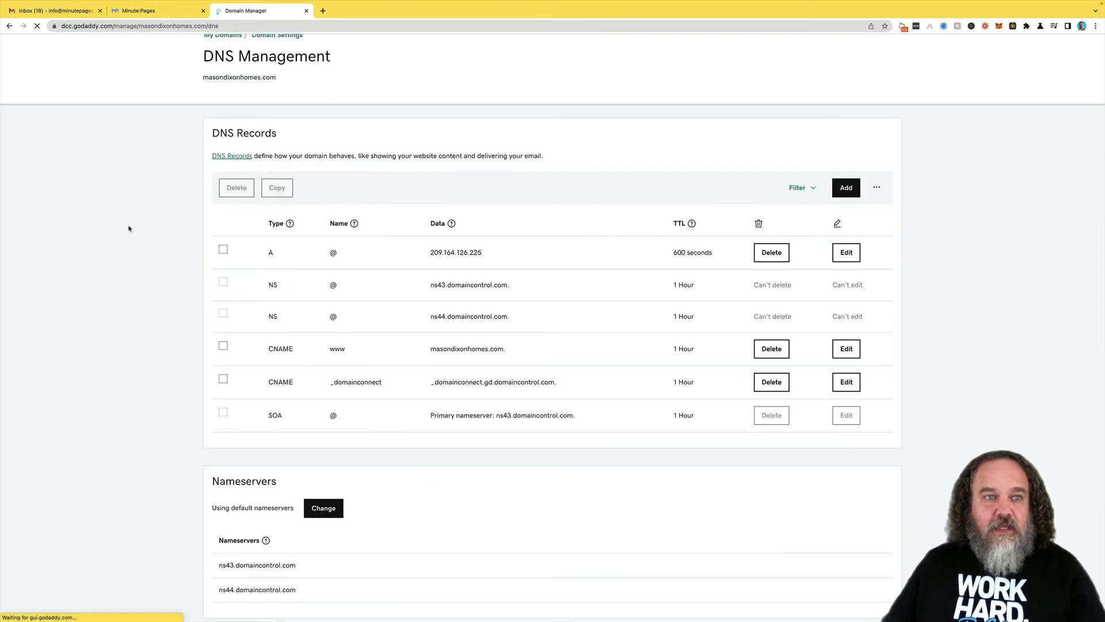
# Step: Fill a new CNAME record with name www and value masondixonhomes.com
pyautogui.click(846, 188)
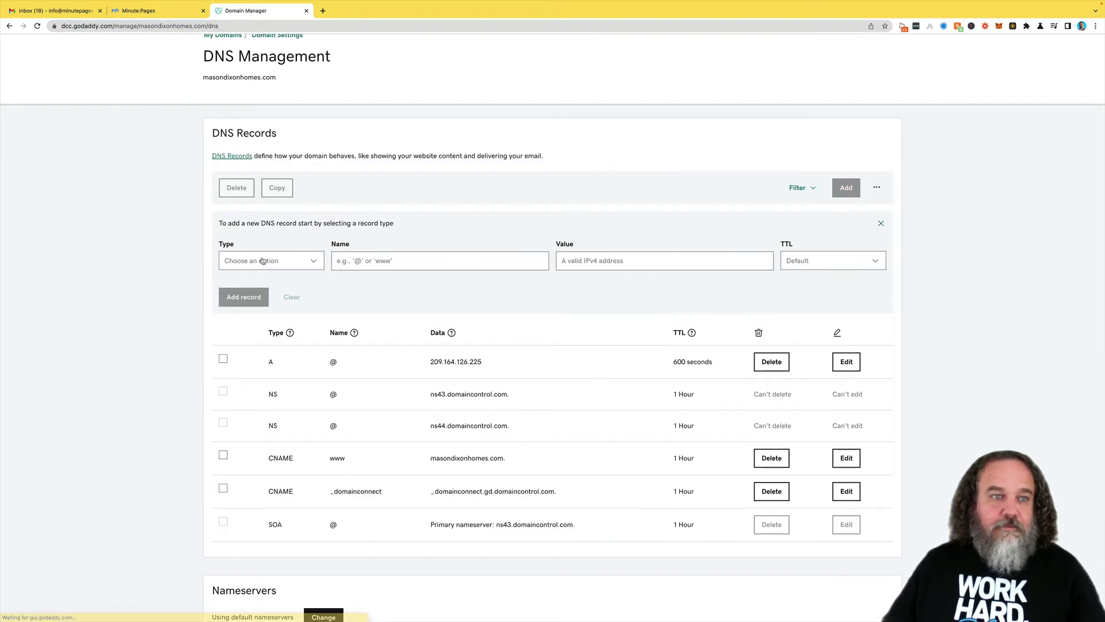
pyautogui.click(305, 262)
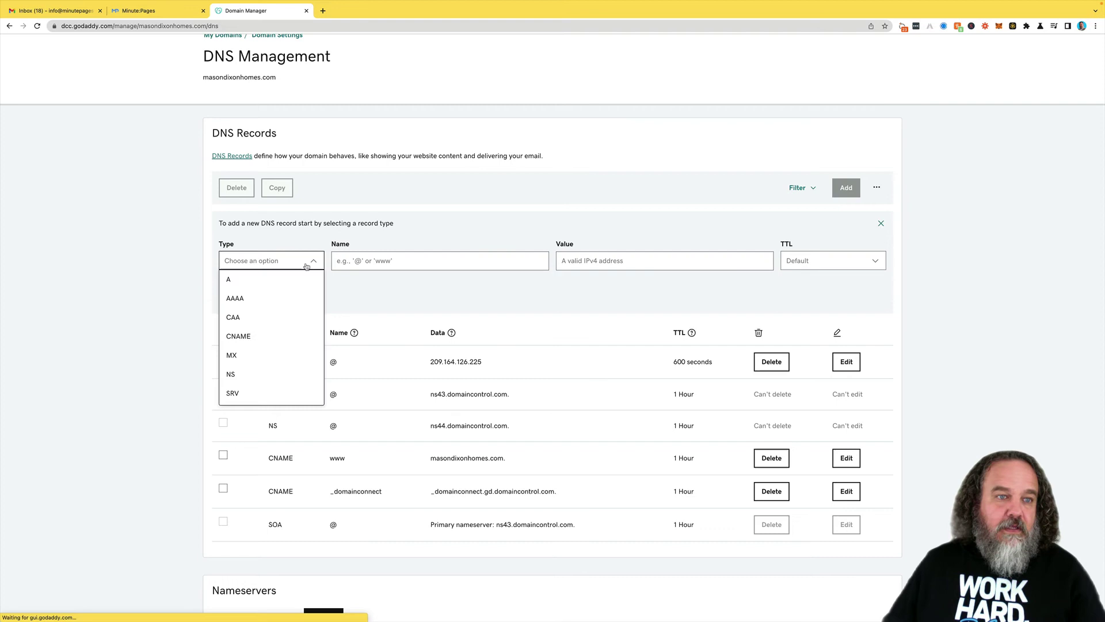
pyautogui.click(255, 337)
pyautogui.click(409, 260)
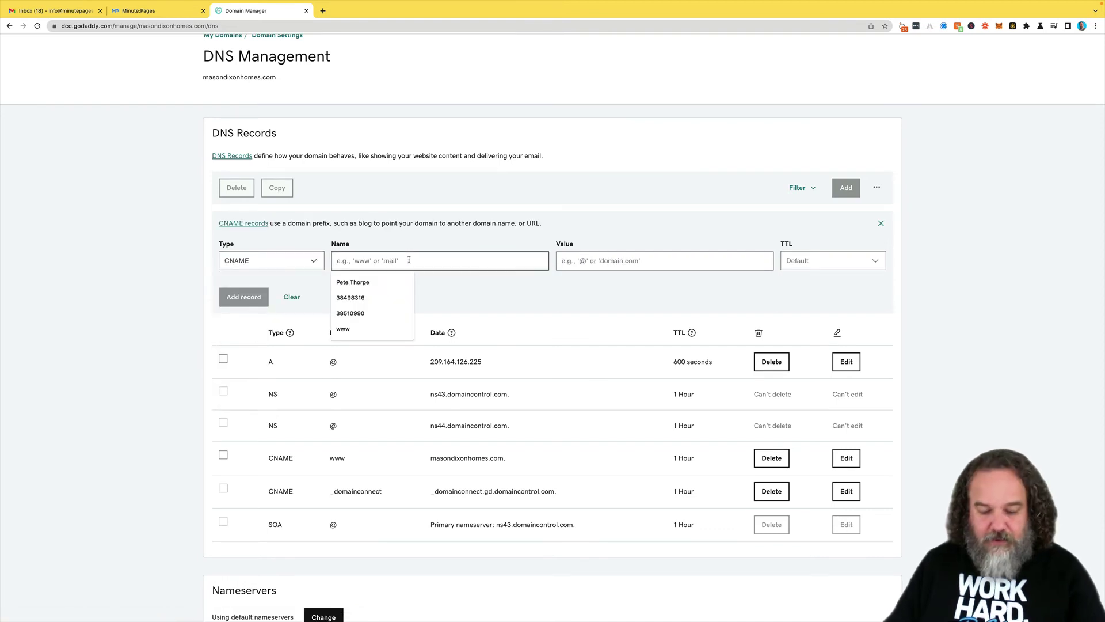
pyautogui.write('www')
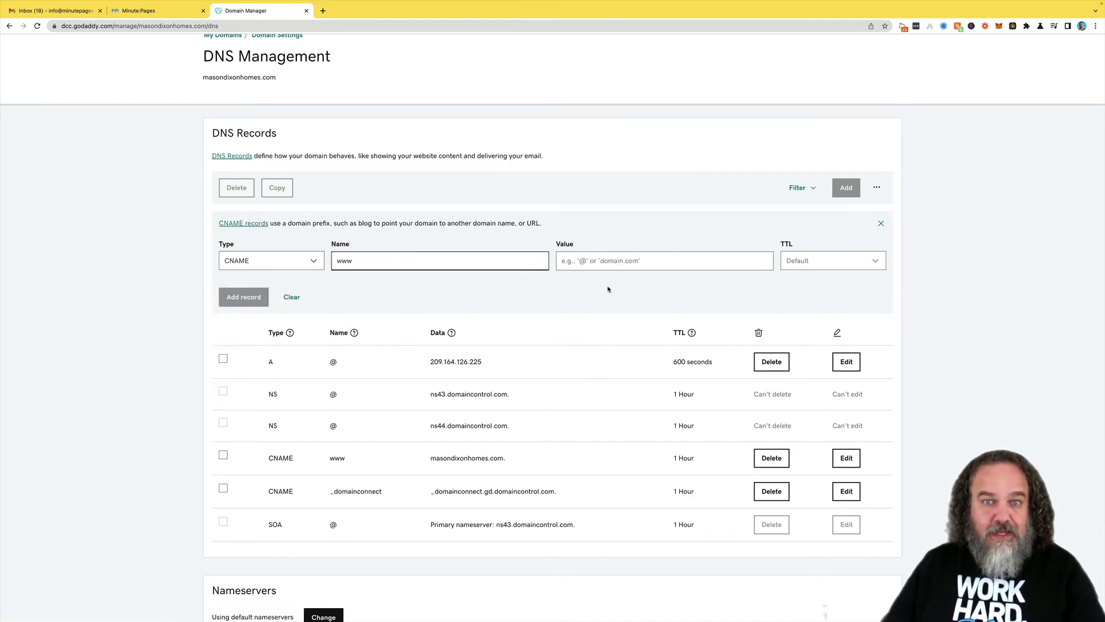
pyautogui.click(605, 261)
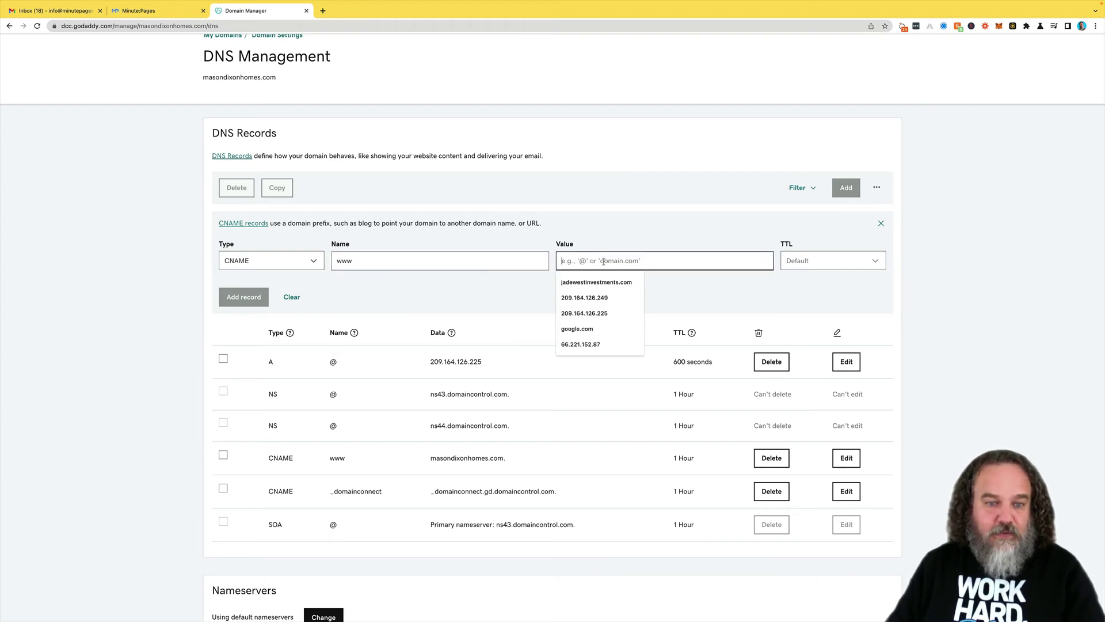
pyautogui.write('masondixon')
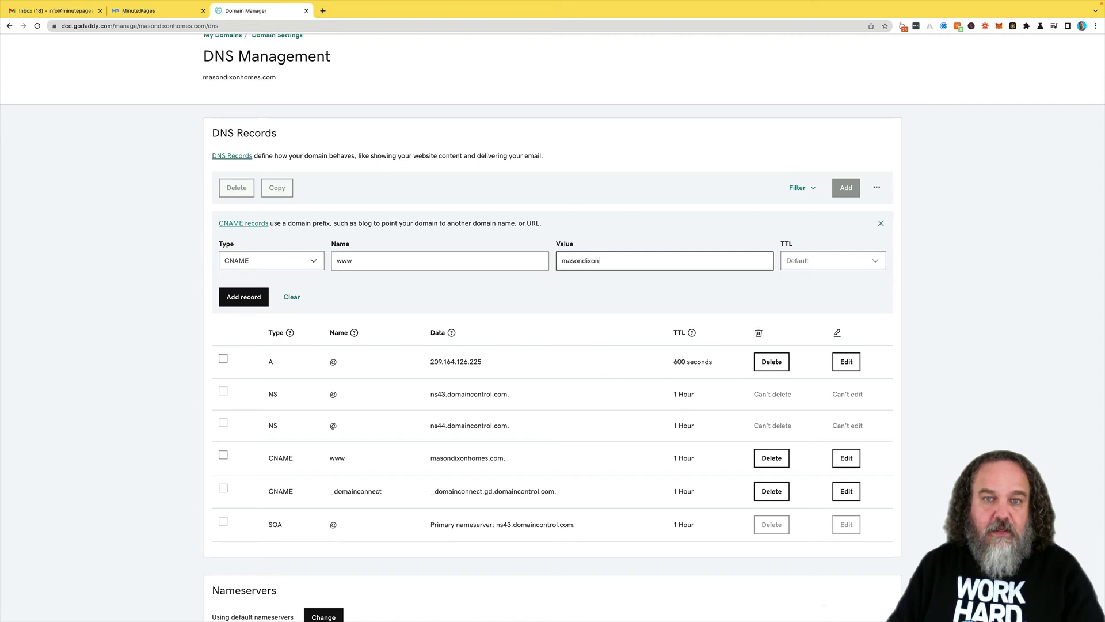
pyautogui.write('homes.com')
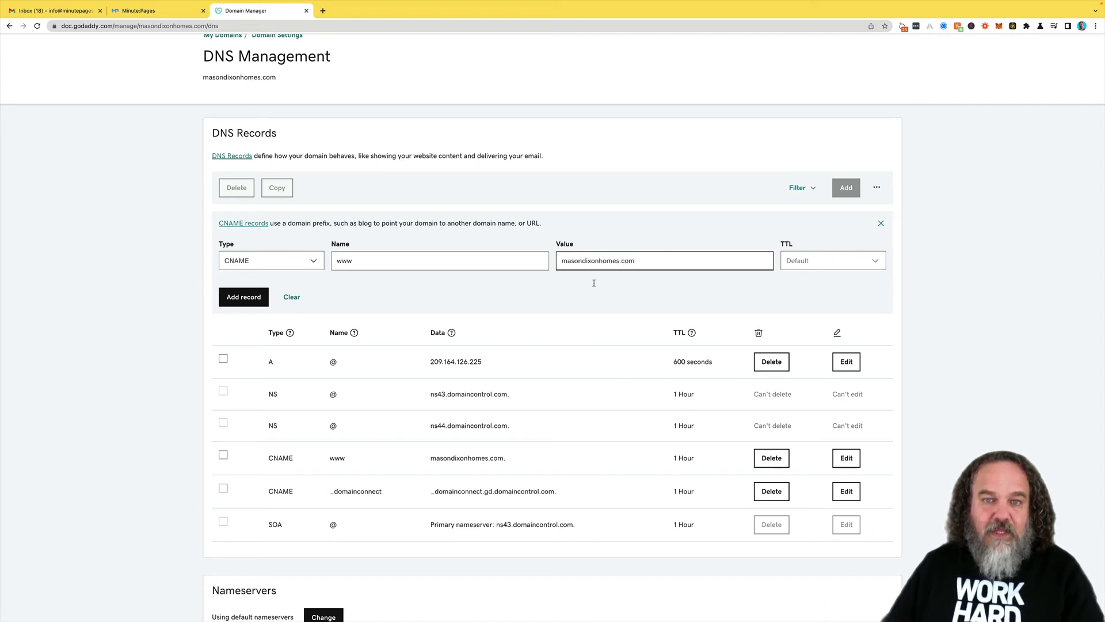
pyautogui.click(594, 283)
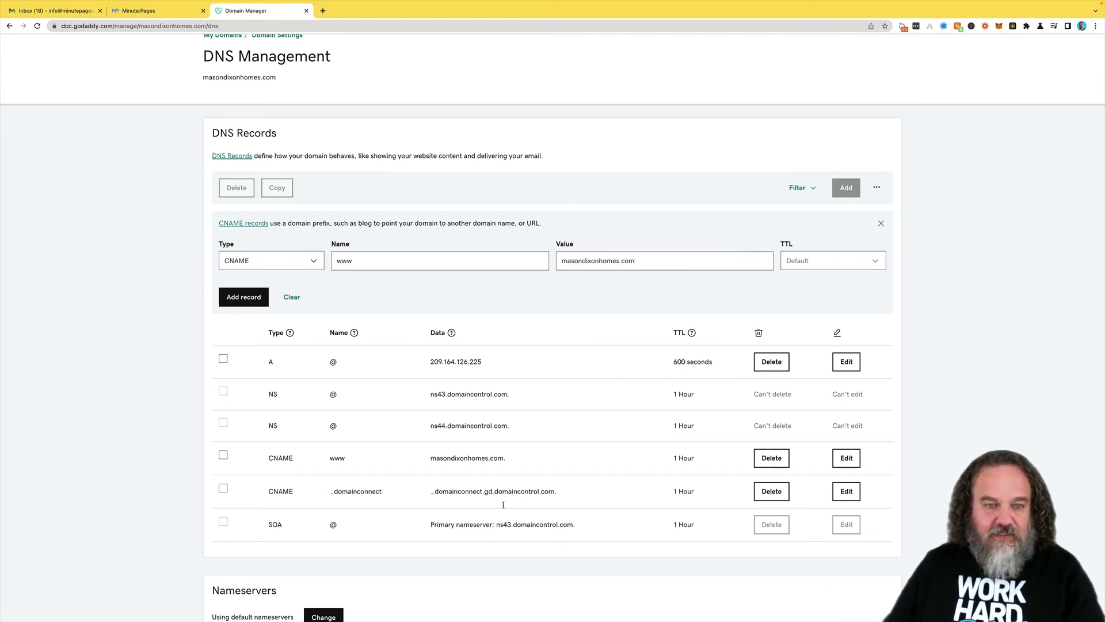
# Step: Highlight the existing www CNAME's value masondixonhomes.com., then return to MinutePages
pyautogui.moveTo(432, 459); pyautogui.dragTo(521, 461)
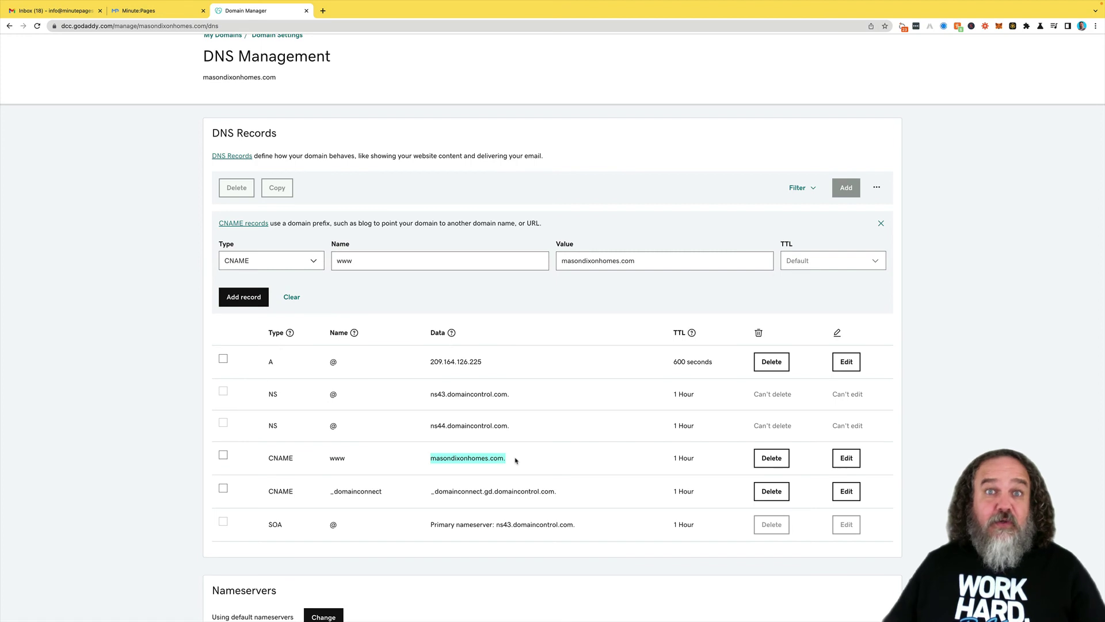
pyautogui.click(177, 13)
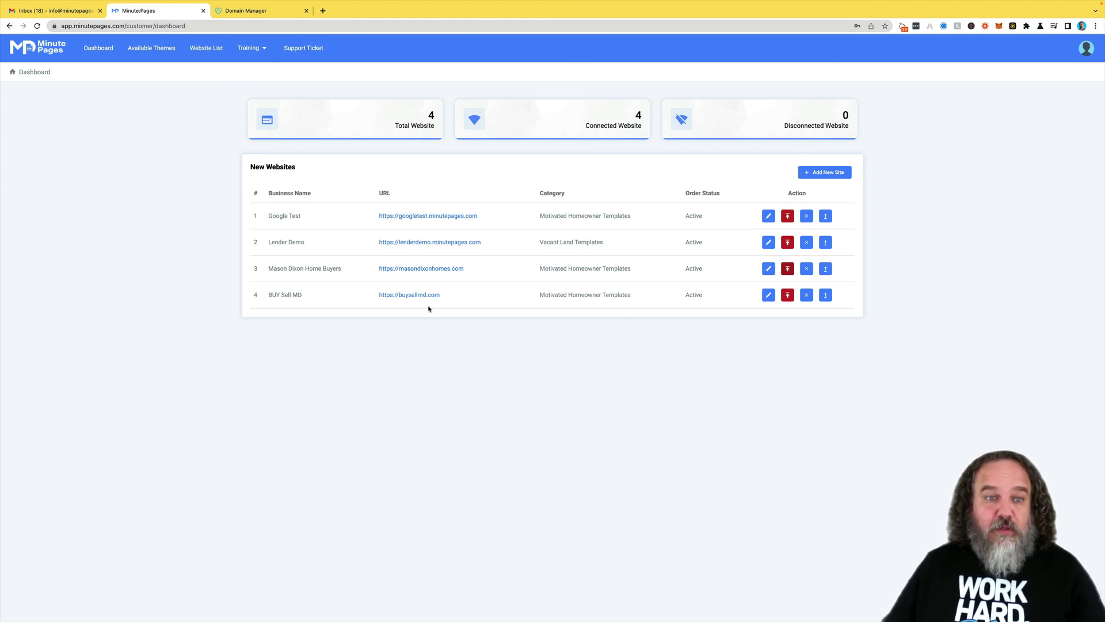
pyautogui.click(788, 295)
pyautogui.click(540, 343)
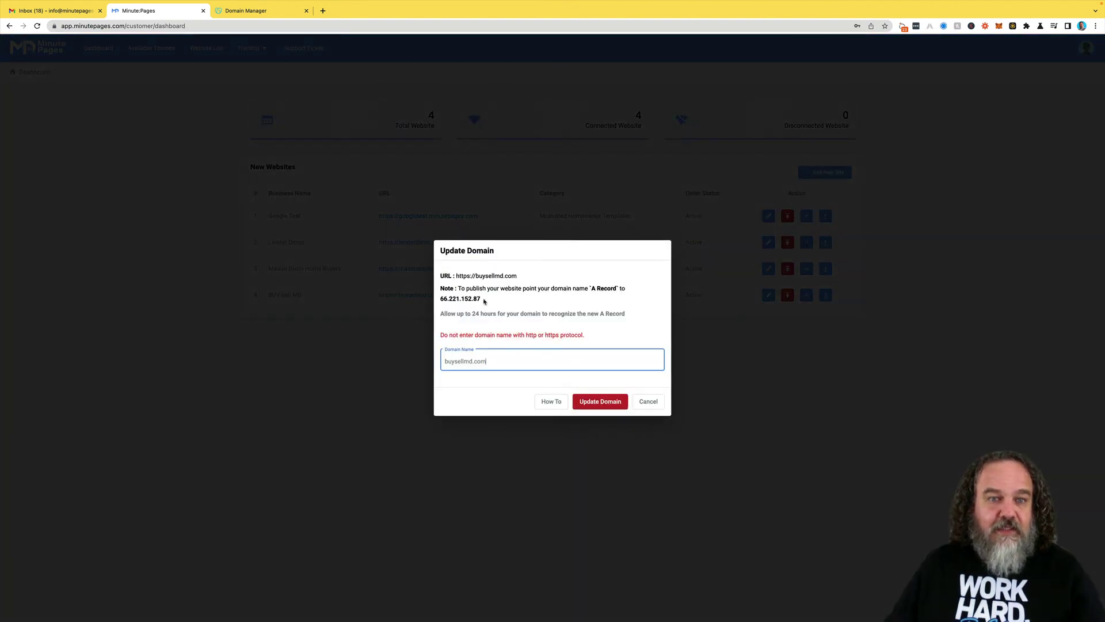
pyautogui.moveTo(481, 299); pyautogui.dragTo(436, 301)
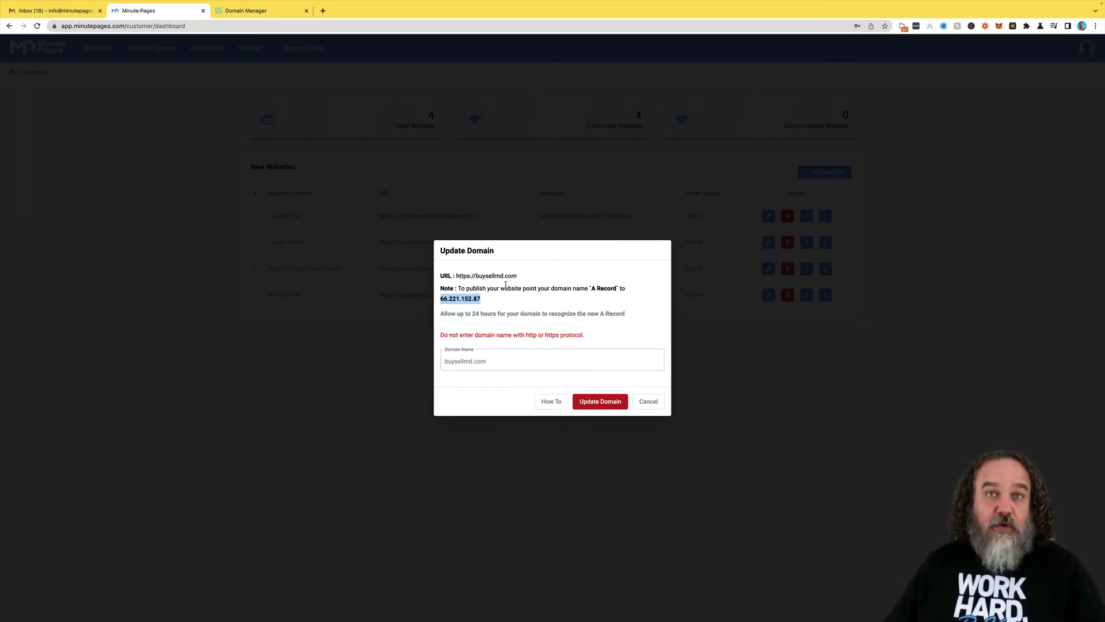
pyautogui.click(649, 402)
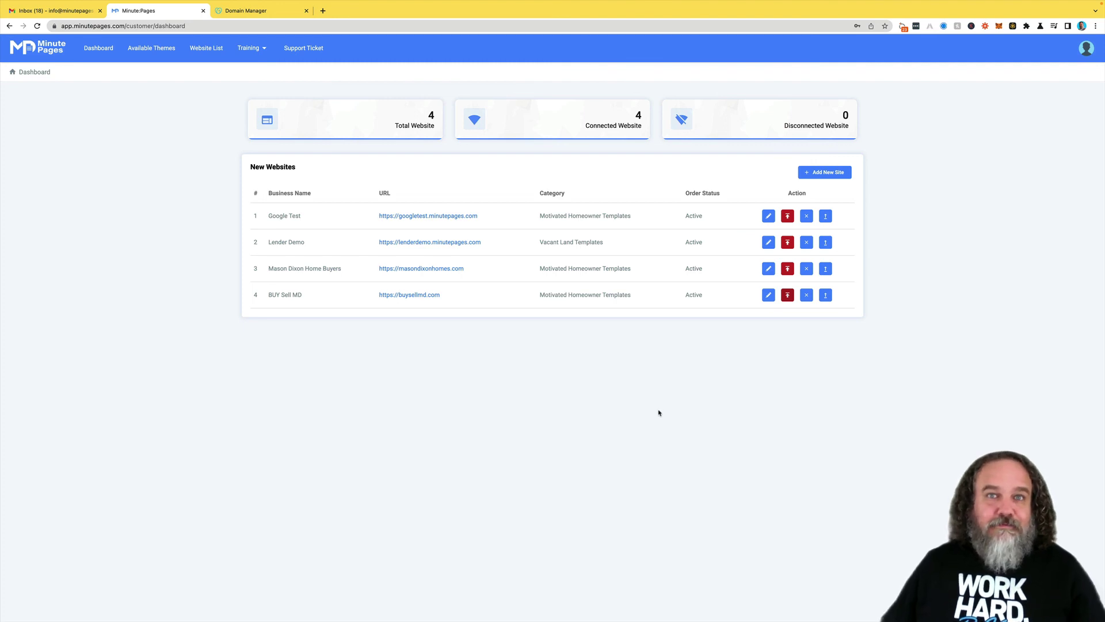
pyautogui.moveTo(834, 7)
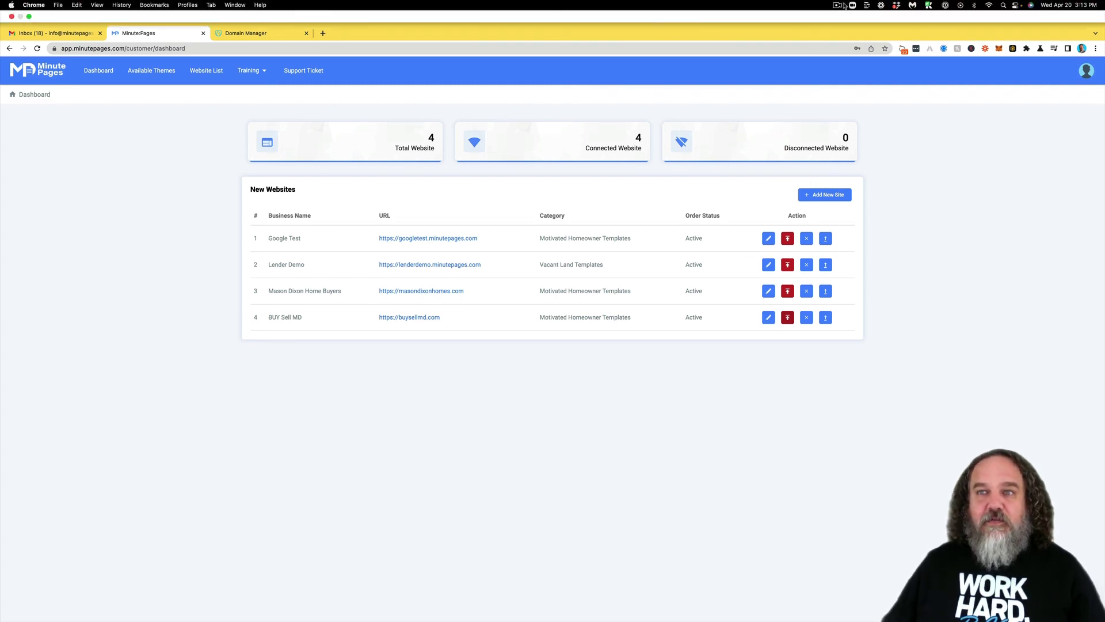